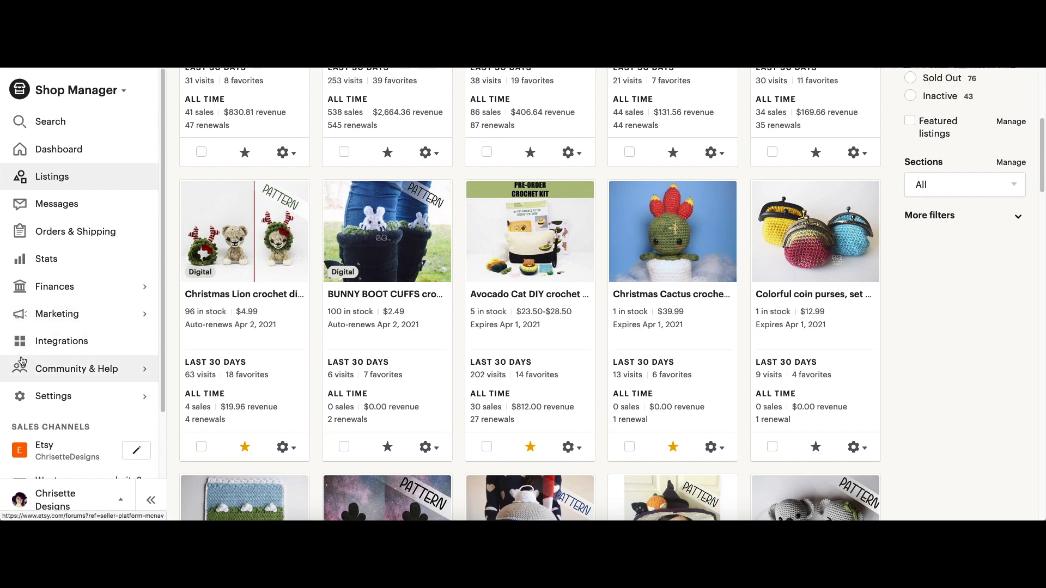
Open the Christmas Lion crochet pattern listing for editing and review its personalization instructions for buyers
{"action": "left_click", "coordinate": [264, 243]}
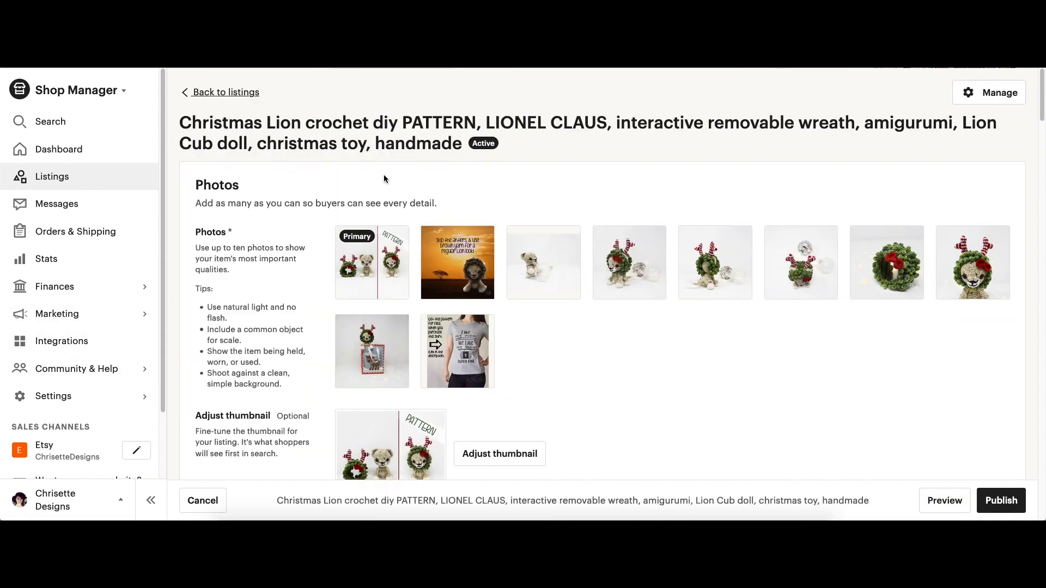
{"action": "left_click", "coordinate": [1041, 80]}
{"action": "left_click_drag", "start_coordinate": [1041, 81], "coordinate": [878, 439]}
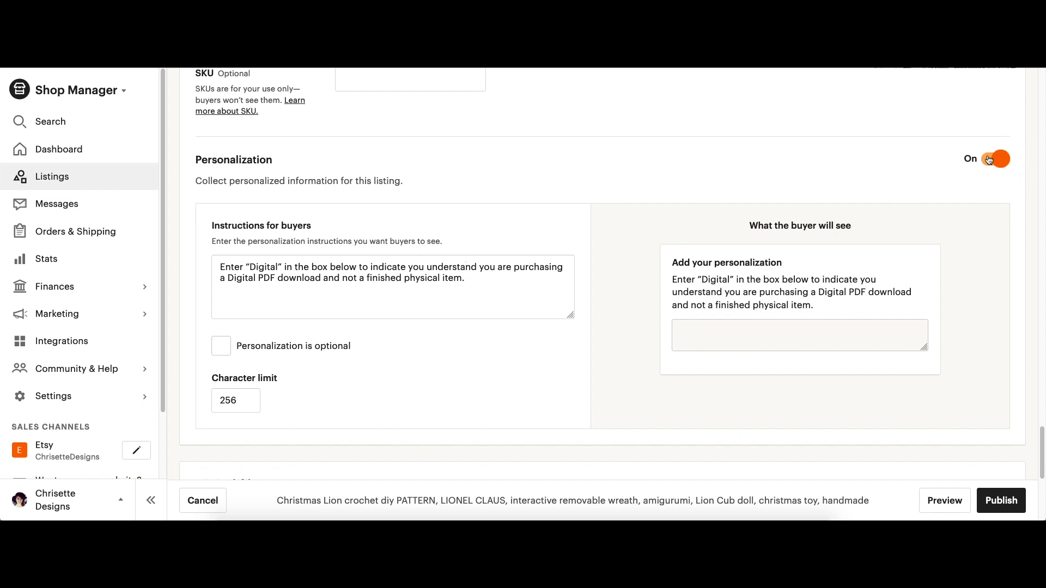
{"action": "left_click_drag", "start_coordinate": [1035, 445], "coordinate": [1035, 448]}
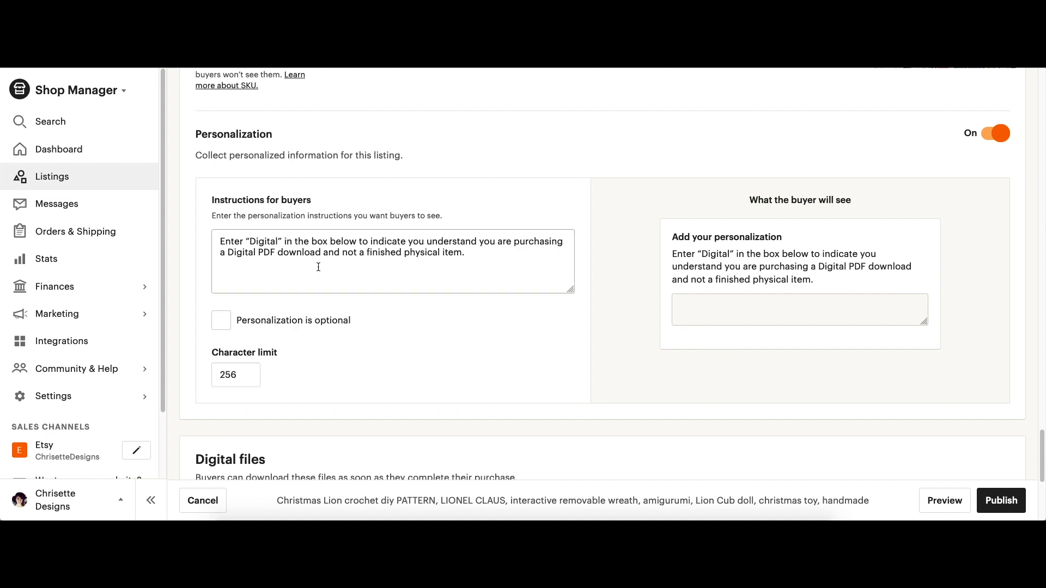
{"action": "left_click", "coordinate": [496, 264]}
{"action": "left_click_drag", "start_coordinate": [480, 254], "coordinate": [296, 234]}
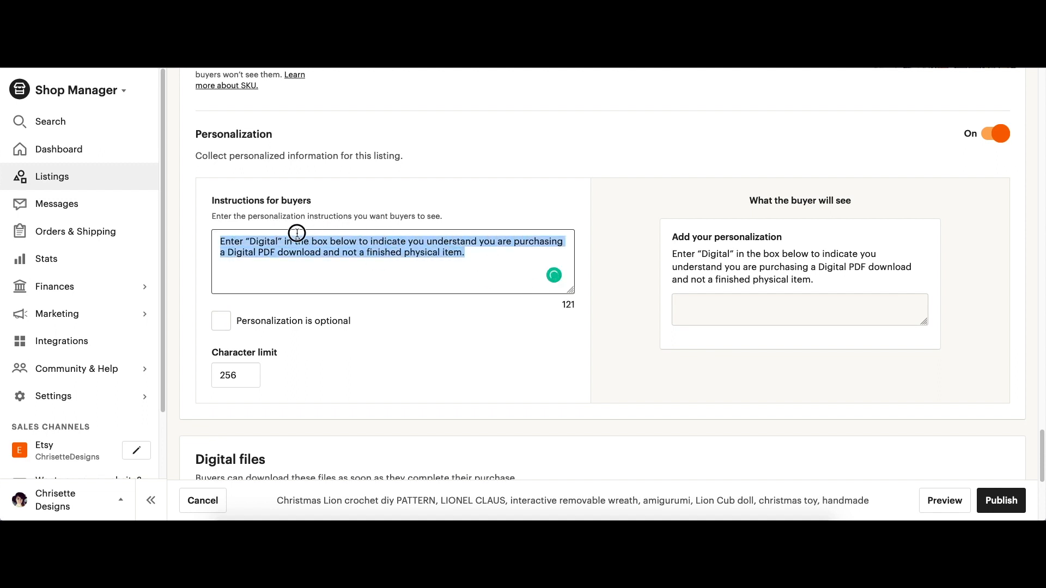
Try the "Personalization is optional" setting on and off, and leave the listing with its changes discarded
{"action": "left_click", "coordinate": [227, 324]}
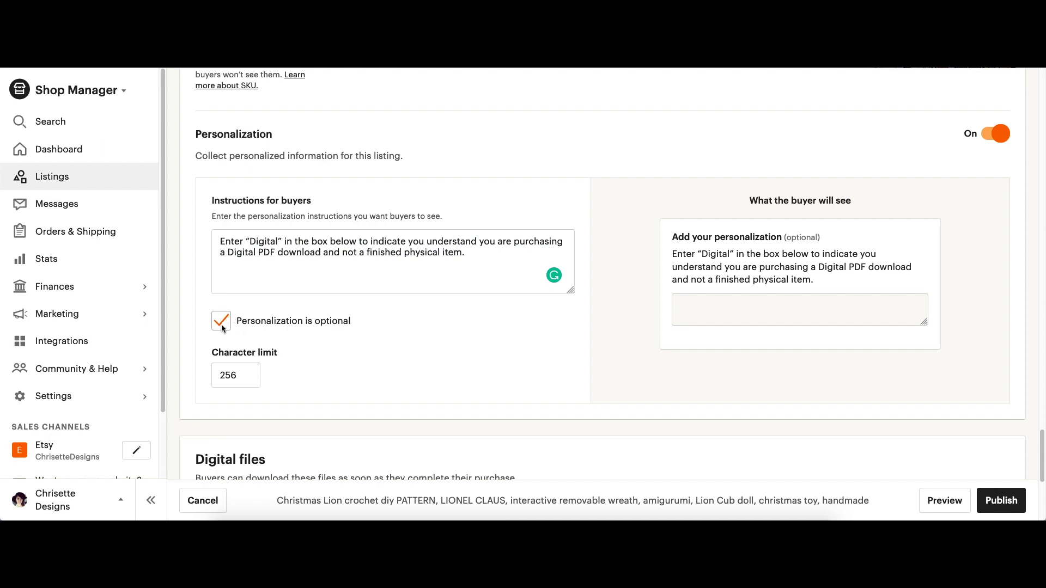
{"action": "left_click", "coordinate": [221, 325]}
{"action": "left_click", "coordinate": [220, 325]}
{"action": "left_click", "coordinate": [220, 325]}
{"action": "left_click_drag", "start_coordinate": [928, 322], "coordinate": [927, 336]}
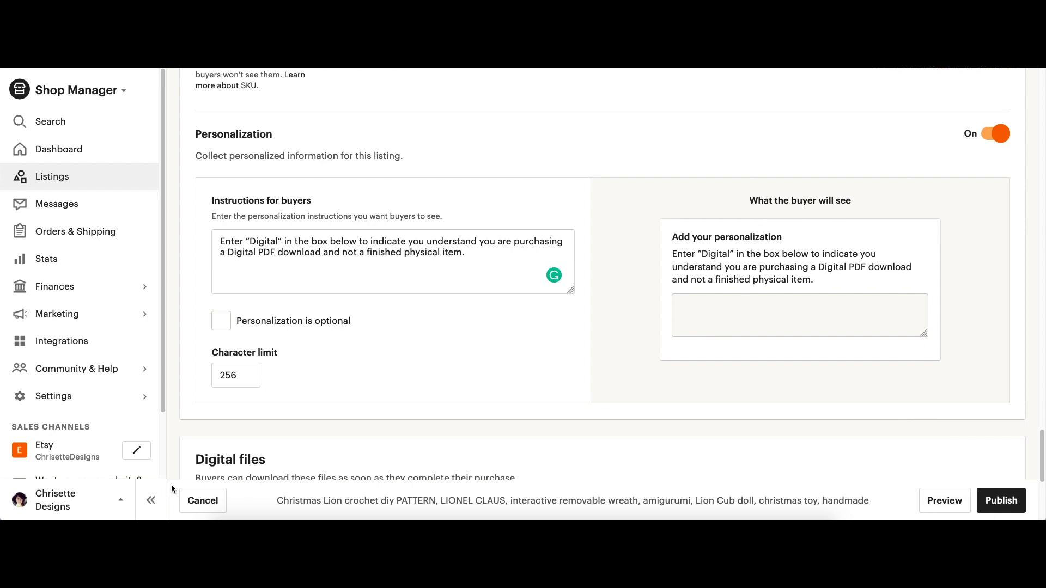
{"action": "left_click", "coordinate": [207, 501]}
{"action": "left_click", "coordinate": [562, 275]}
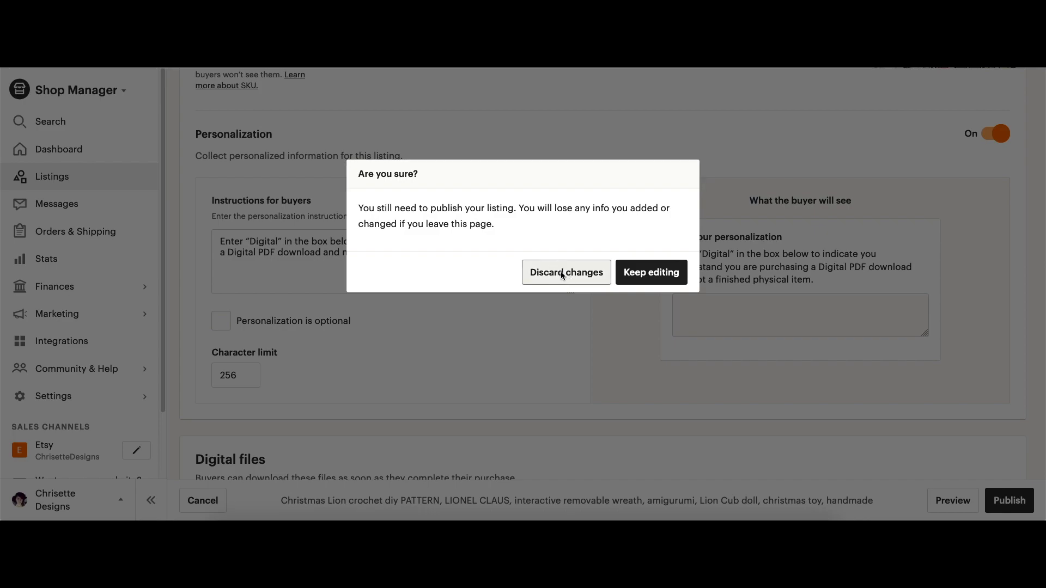
Open the Christmas Lion pattern's public listing from the shop's storefront and examine the personalization instructions shown to buyers
{"action": "left_click", "coordinate": [46, 65]}
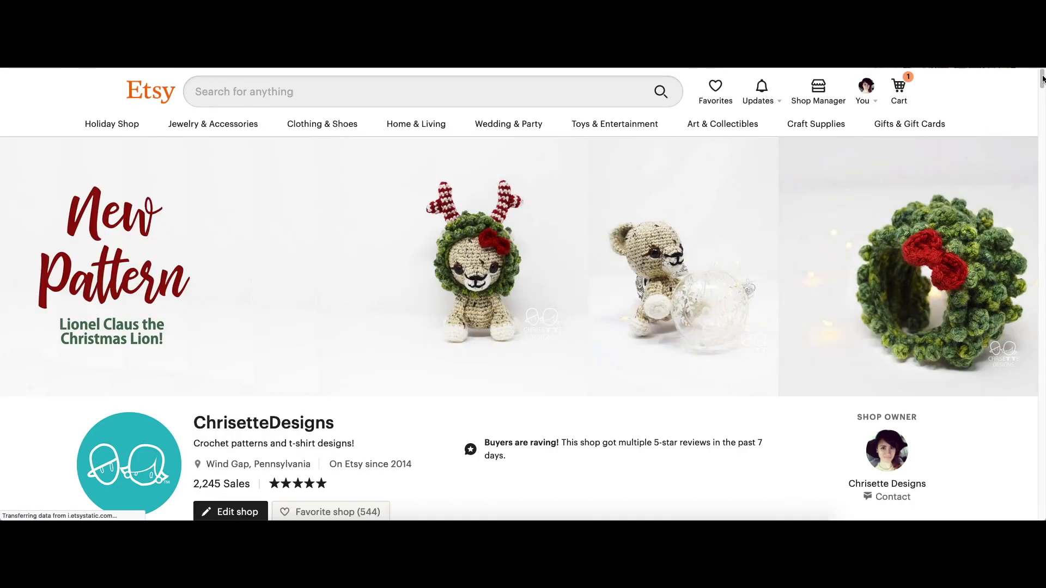
{"action": "scroll", "coordinate": [1038, 98], "scroll_direction": "down", "scroll_amount": 10}
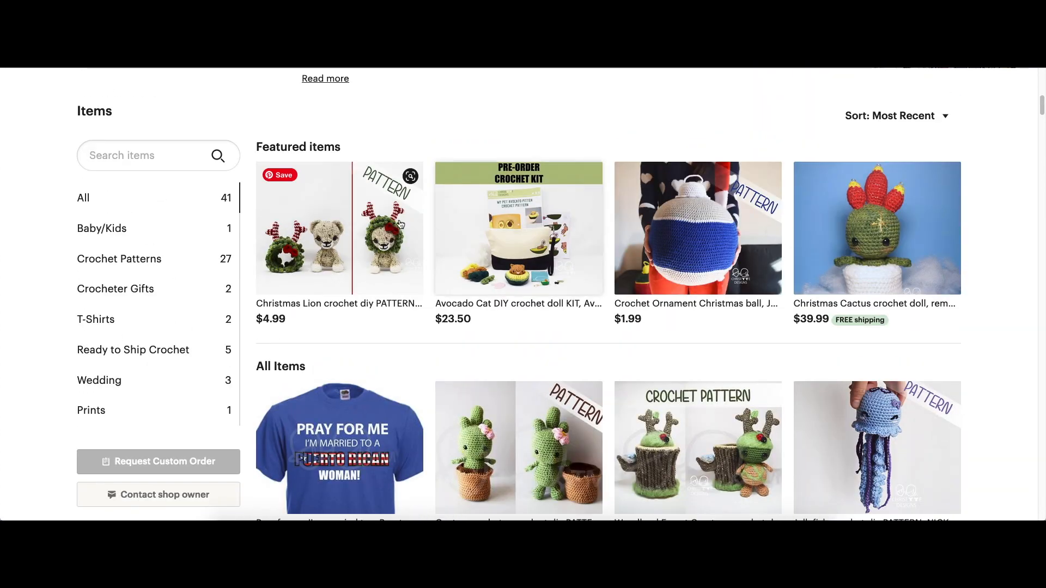
{"action": "left_click", "coordinate": [332, 230]}
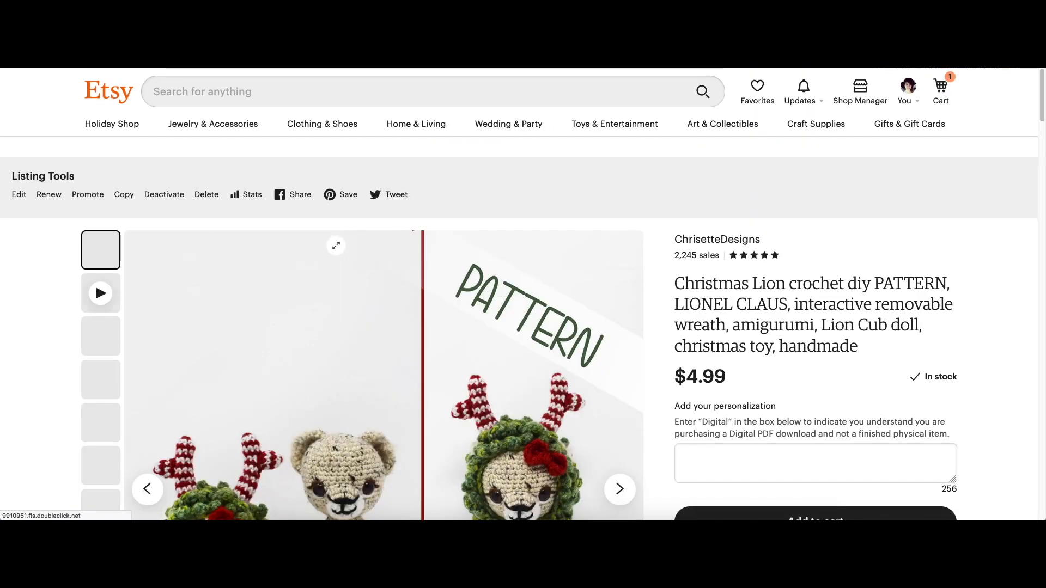
{"action": "left_click_drag", "start_coordinate": [1041, 92], "coordinate": [1042, 113]}
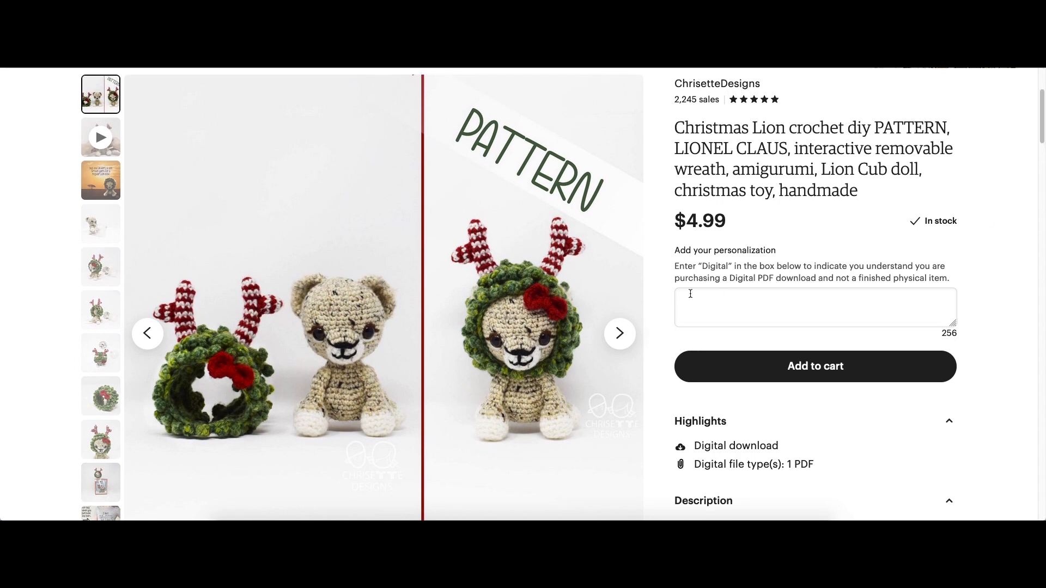
{"action": "left_click_drag", "start_coordinate": [691, 268], "coordinate": [785, 292]}
{"action": "left_click_drag", "start_coordinate": [673, 268], "coordinate": [866, 280]}
{"action": "left_click", "coordinate": [864, 280]}
{"action": "left_click_drag", "start_coordinate": [673, 268], "coordinate": [810, 311]}
Enter "Digital" as the Christmas Lion pattern's personalization and try to add the item to the cart
{"action": "left_click", "coordinate": [811, 311]}
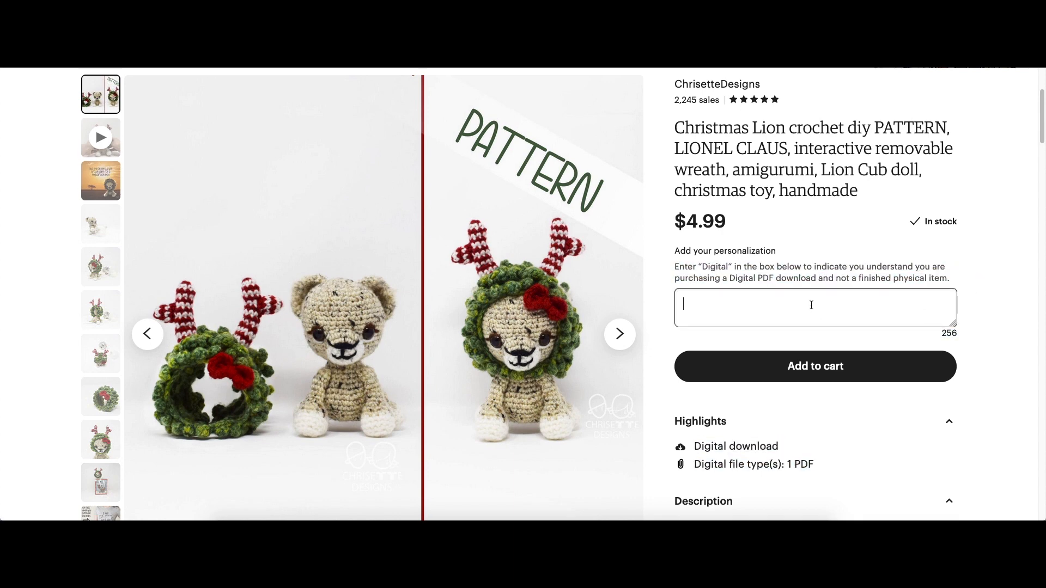
{"action": "type", "text": "Digit"}
{"action": "type", "text": "sl"}
{"action": "key", "text": "BackSpace"}
{"action": "key", "text": "BackSpace"}
{"action": "type", "text": "al"}
{"action": "left_click", "coordinate": [827, 377]}
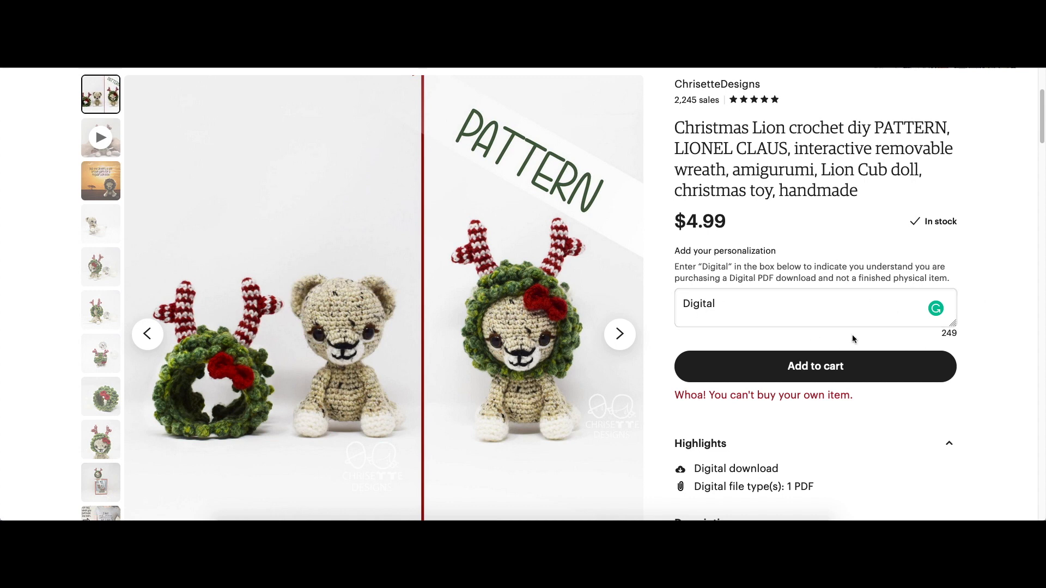
Examine the public listing's personalization entry, price, title and description for wording that identifies it as a digital pattern
{"action": "left_click", "coordinate": [826, 312]}
{"action": "left_click_drag", "start_coordinate": [717, 303], "coordinate": [649, 297]}
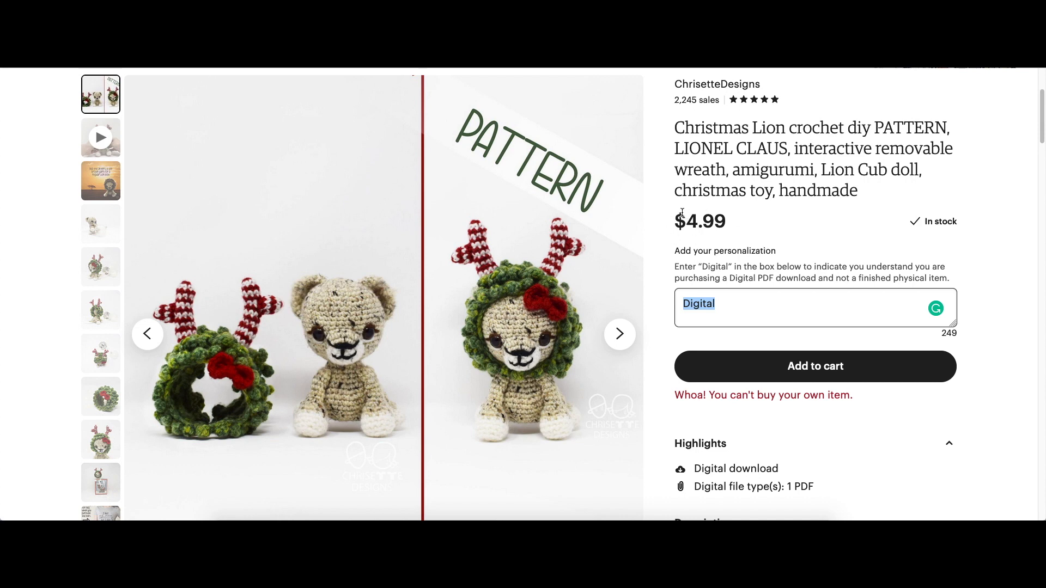
{"action": "left_click_drag", "start_coordinate": [681, 218], "coordinate": [788, 217]}
{"action": "left_click", "coordinate": [793, 233]}
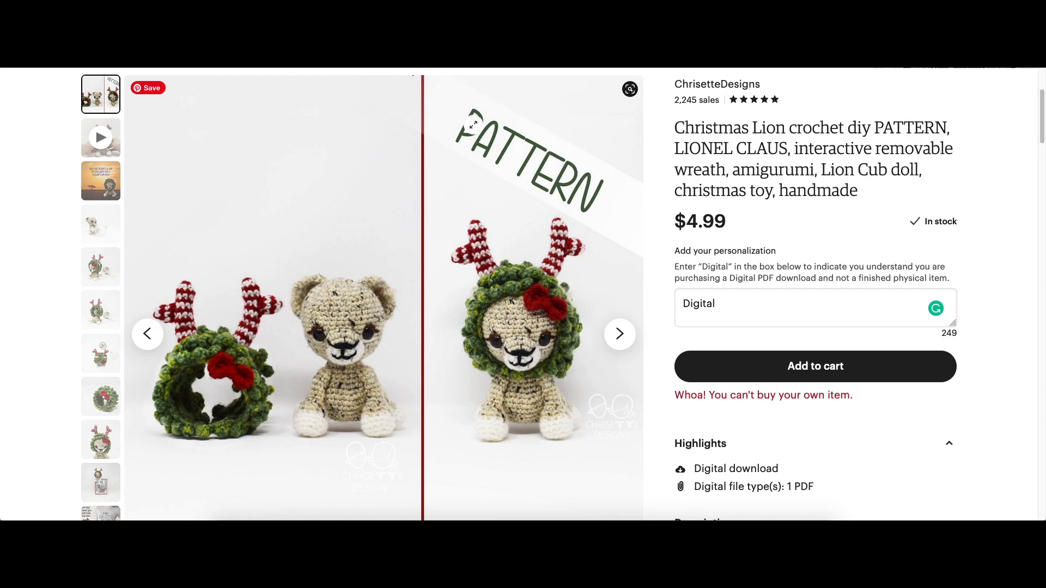
{"action": "left_click_drag", "start_coordinate": [883, 127], "coordinate": [967, 125]}
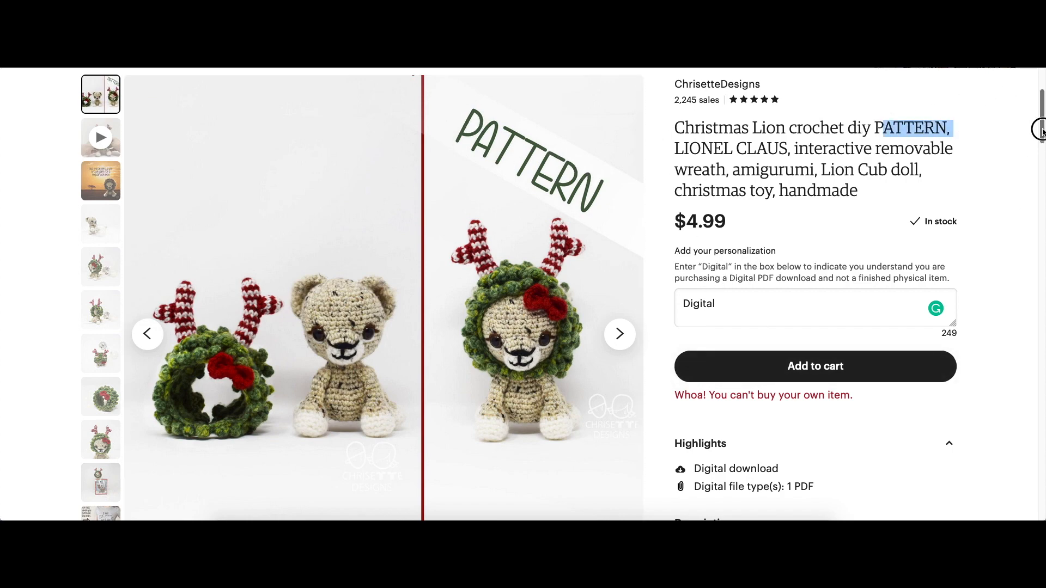
{"action": "left_click_drag", "start_coordinate": [1039, 129], "coordinate": [1041, 180]}
{"action": "left_click", "coordinate": [776, 298]}
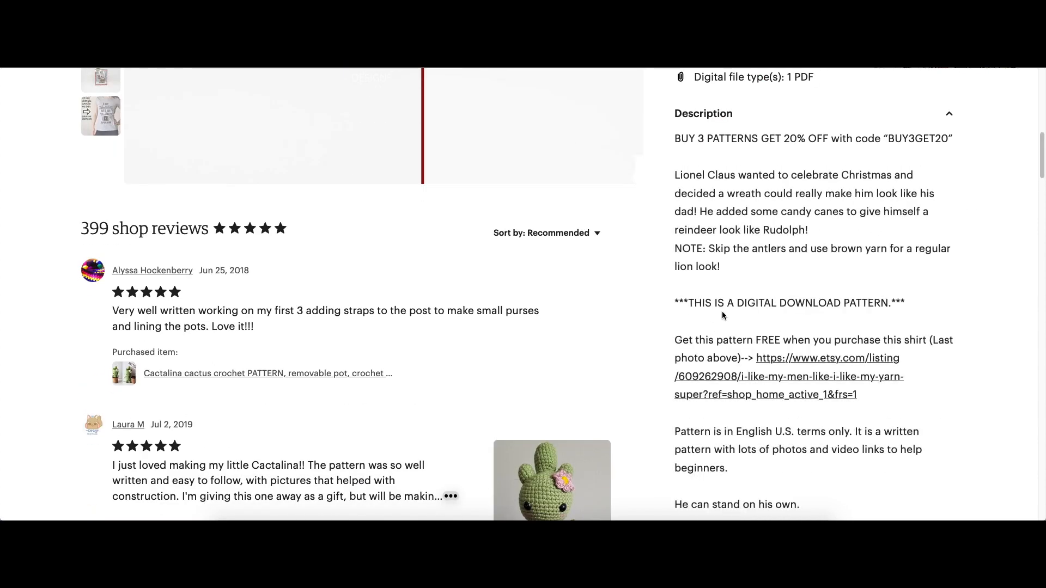
{"action": "left_click_drag", "start_coordinate": [675, 302], "coordinate": [925, 299]}
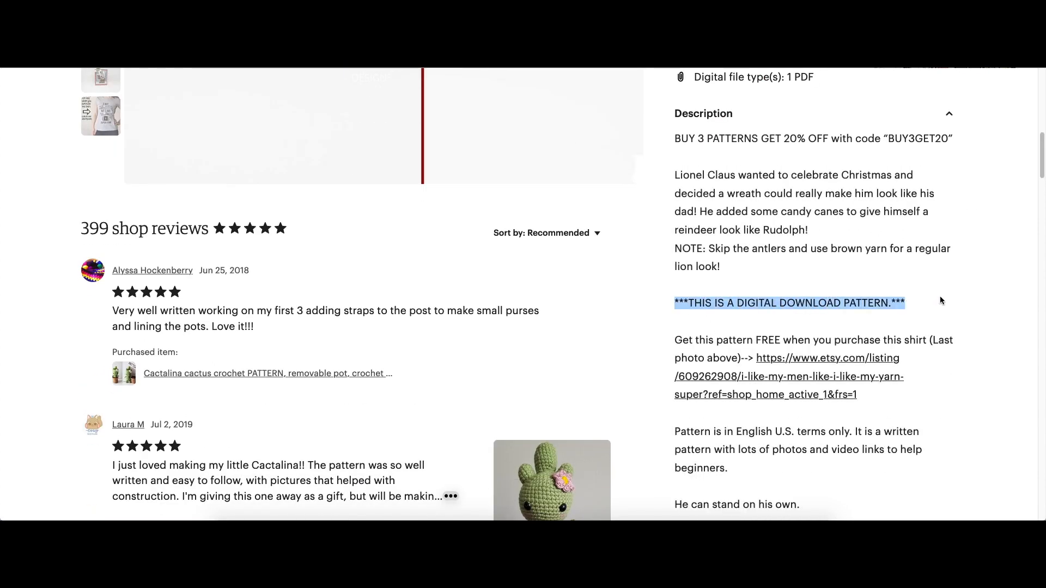
{"action": "left_click_drag", "start_coordinate": [1042, 166], "coordinate": [1042, 118]}
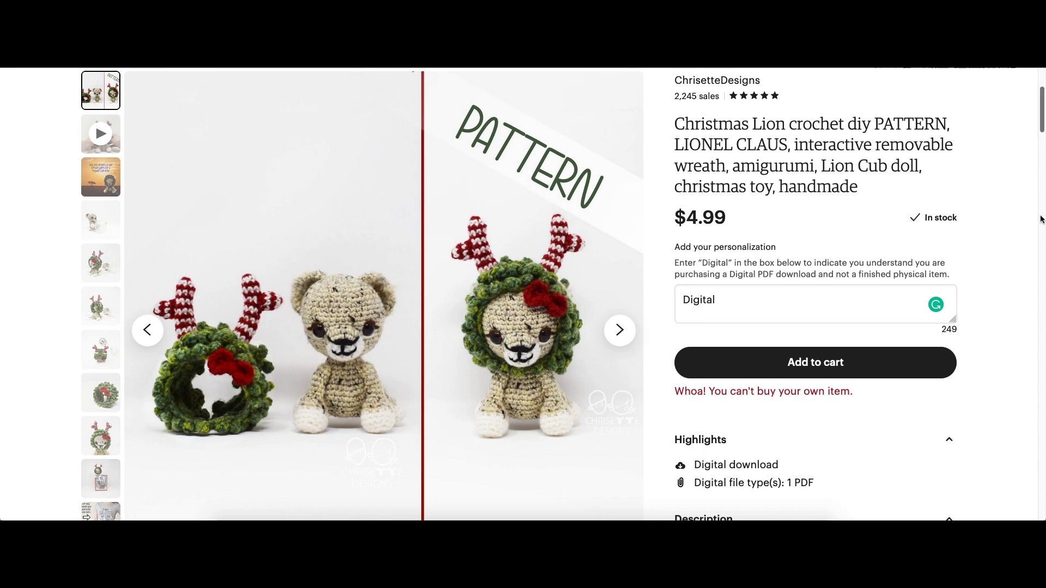
Return to the shop's listings in Shop Manager and filter them to the Crochet Patterns section
{"action": "left_click_drag", "start_coordinate": [1035, 122], "coordinate": [1037, 93]}
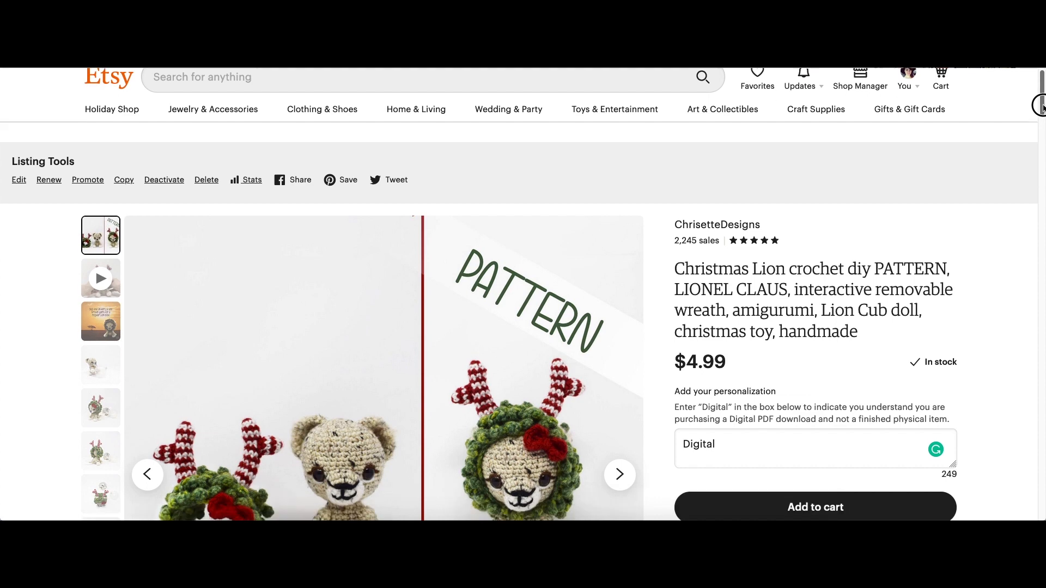
{"action": "left_click", "coordinate": [858, 101]}
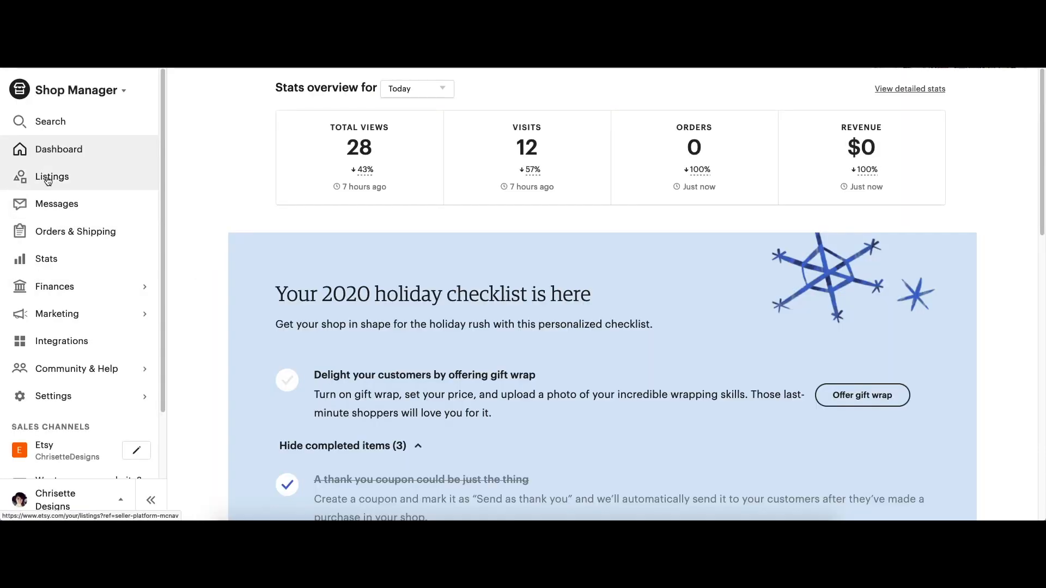
{"action": "left_click", "coordinate": [61, 238]}
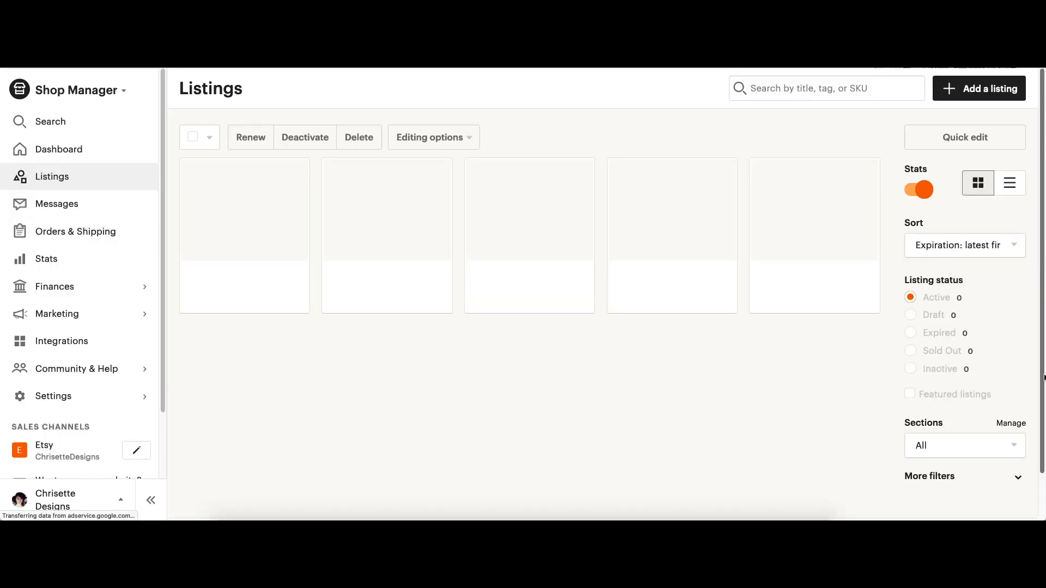
{"action": "left_click", "coordinate": [944, 461]}
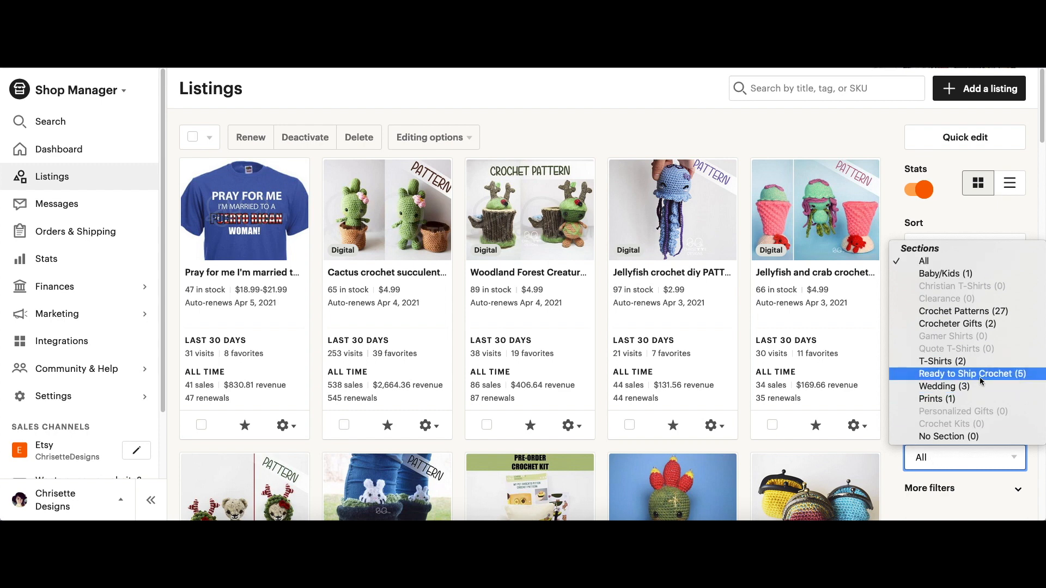
{"action": "left_click", "coordinate": [944, 312]}
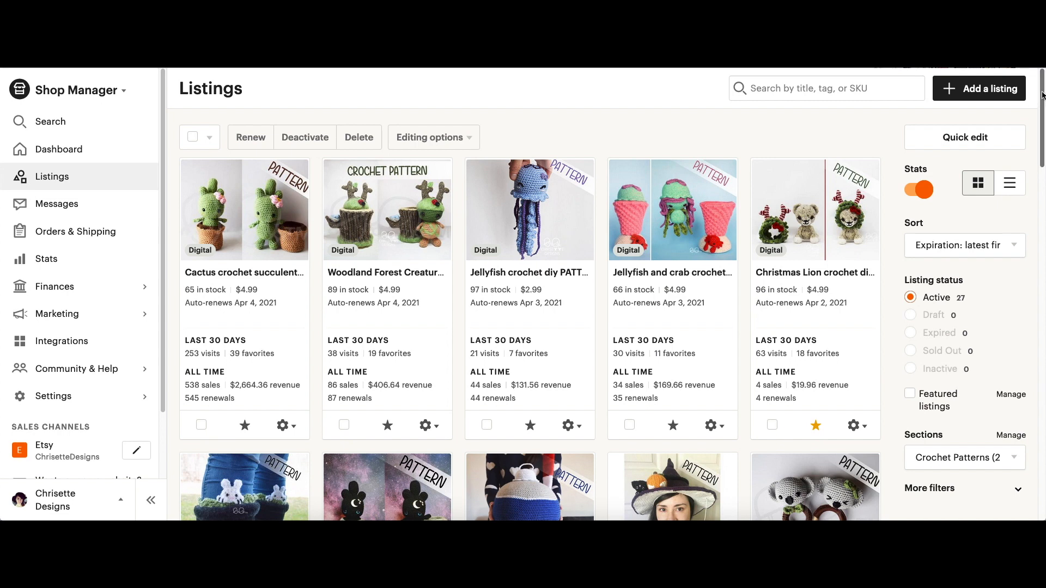
Select the Cactus, Woodland Forest Creature, Jellyfish, Jellyfish and crab, and Koala rattle pattern listings
{"action": "scroll", "coordinate": [1041, 97], "scroll_direction": "down", "scroll_amount": 1}
{"action": "left_click_drag", "start_coordinate": [1041, 97], "coordinate": [1044, 111]}
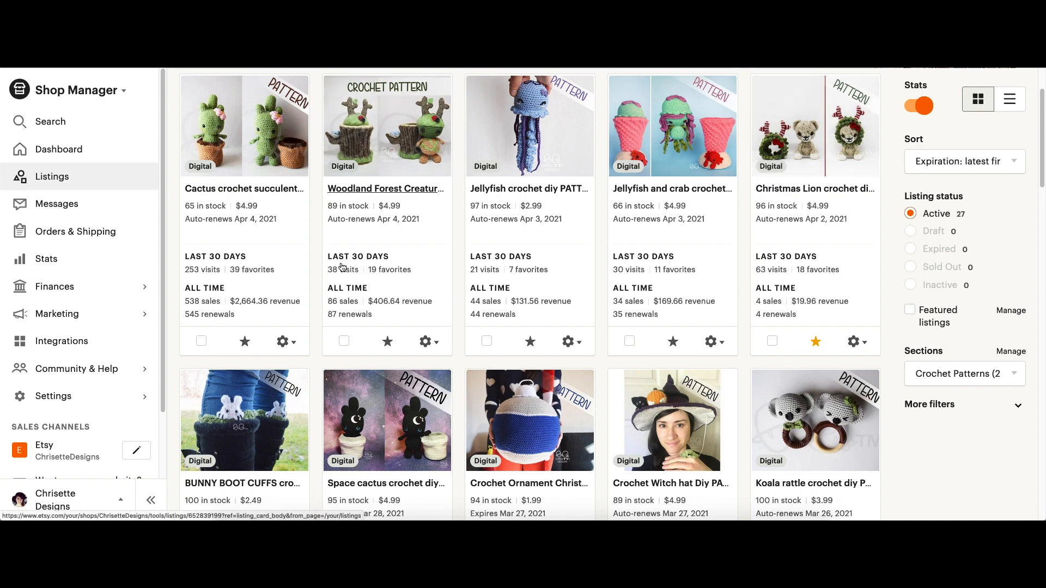
{"action": "left_click", "coordinate": [201, 341]}
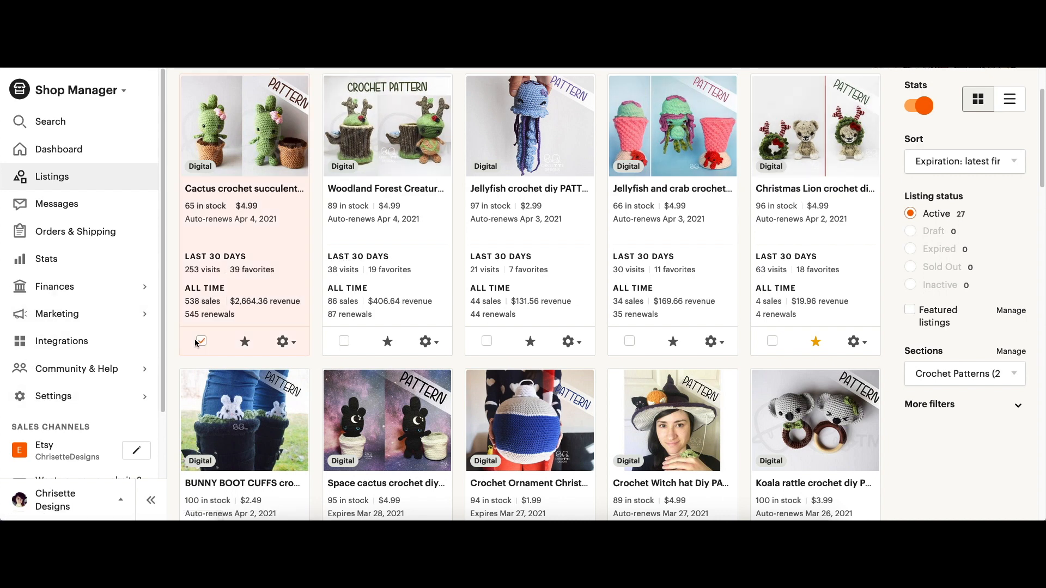
{"action": "left_click", "coordinate": [344, 341]}
{"action": "left_click", "coordinate": [486, 341]}
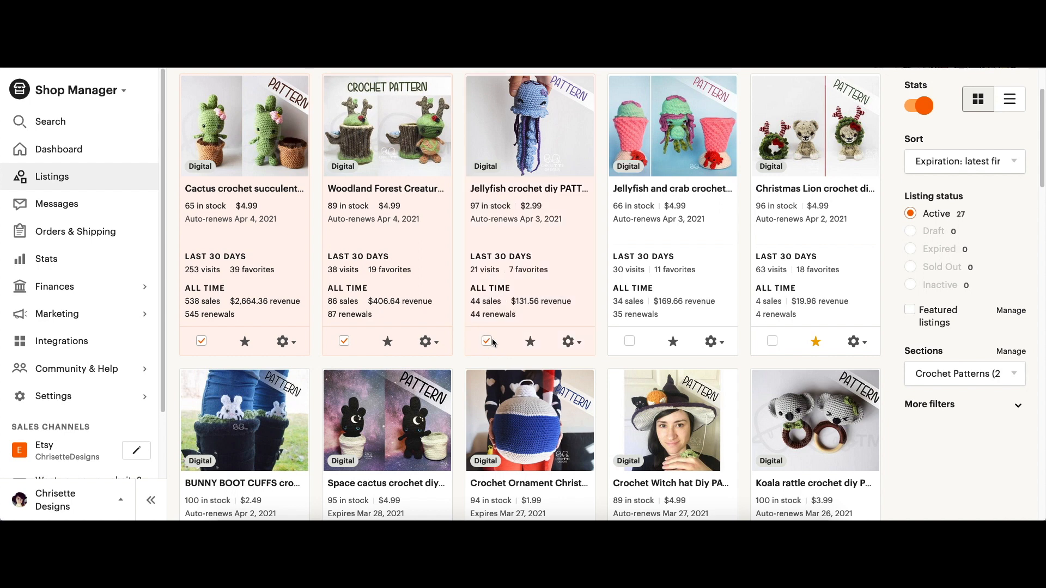
{"action": "left_click", "coordinate": [629, 341]}
{"action": "scroll", "coordinate": [783, 346], "scroll_direction": "down", "scroll_amount": 3}
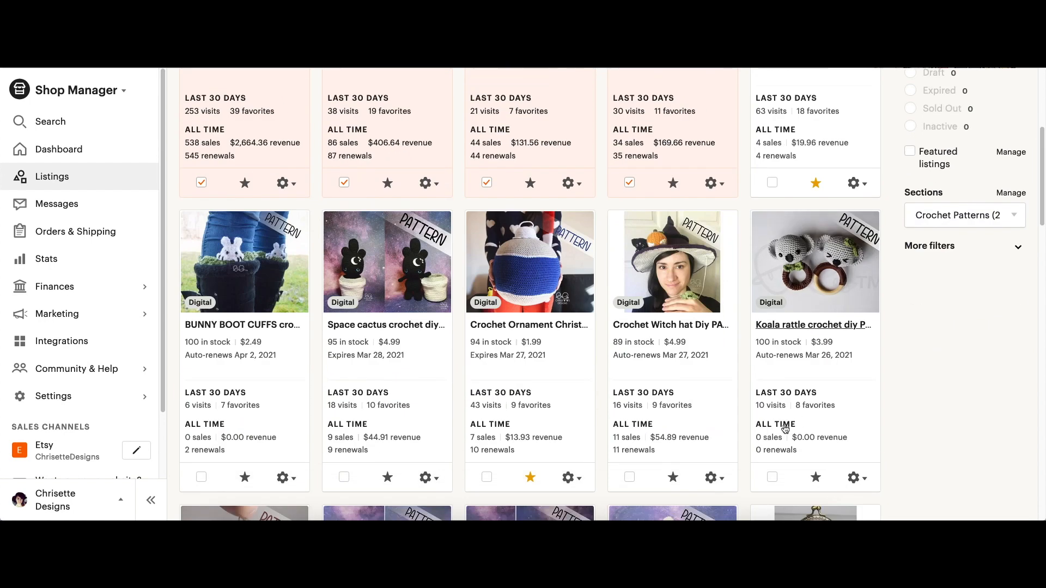
{"action": "left_click", "coordinate": [762, 478]}
Open the bulk personalization editor for the five selected pattern listings
{"action": "left_click_drag", "start_coordinate": [1041, 138], "coordinate": [1039, 81]}
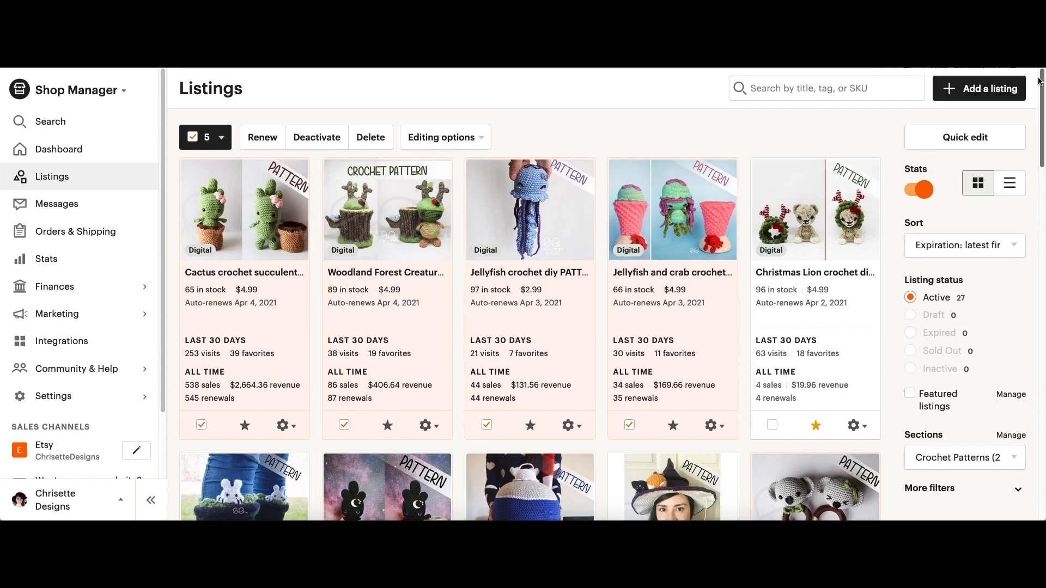
{"action": "left_click", "coordinate": [471, 139]}
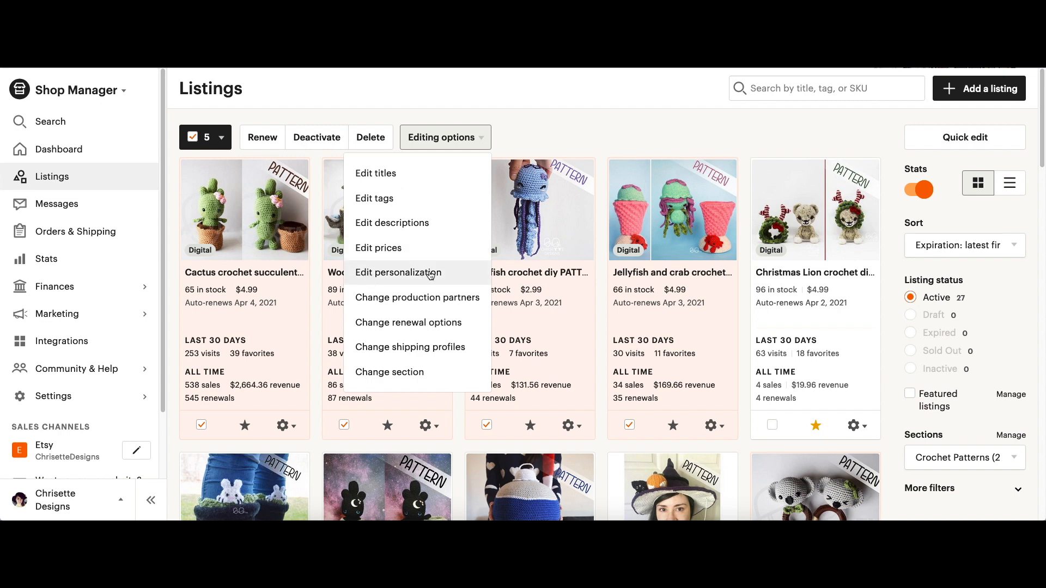
{"action": "left_click", "coordinate": [426, 274]}
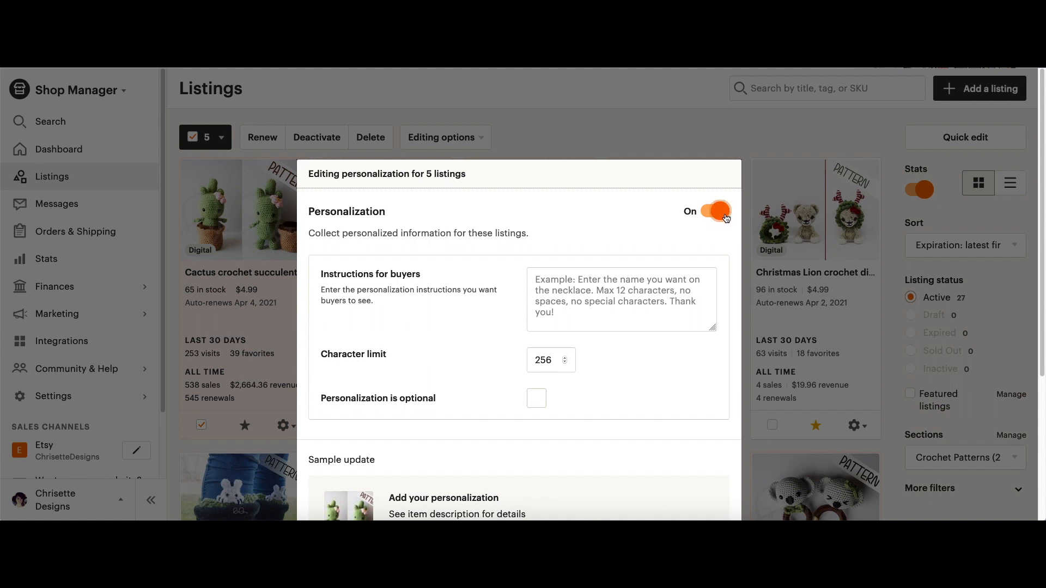
Enter "ygsgwdgfhufhwouwdhouDHWk" as placeholder buyer instructions, check the sample update, and close the bulk personalization editor without applying
{"action": "left_click", "coordinate": [540, 320]}
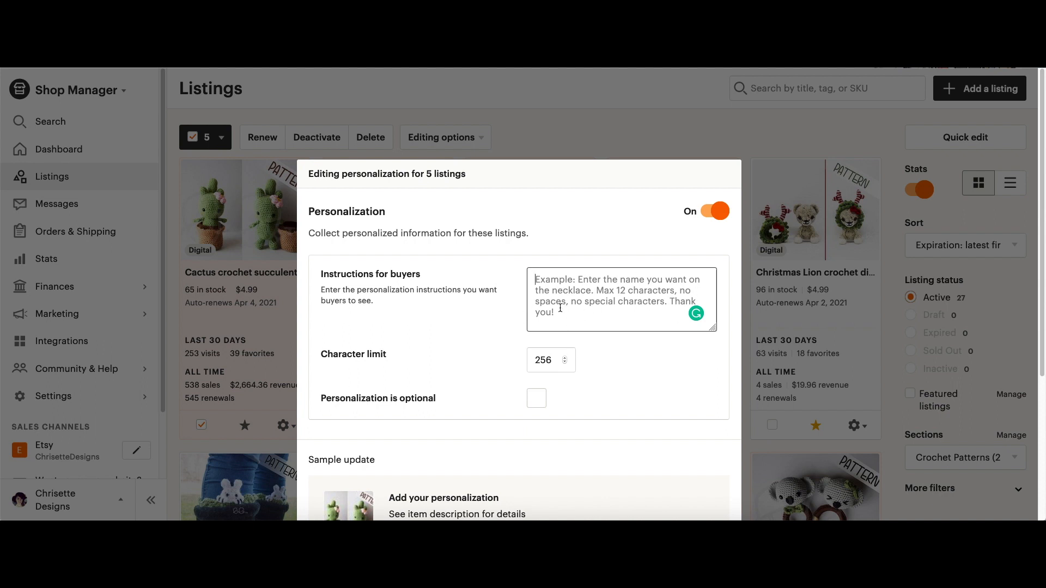
{"action": "type", "text": "ygsgwdgfhufhw"}
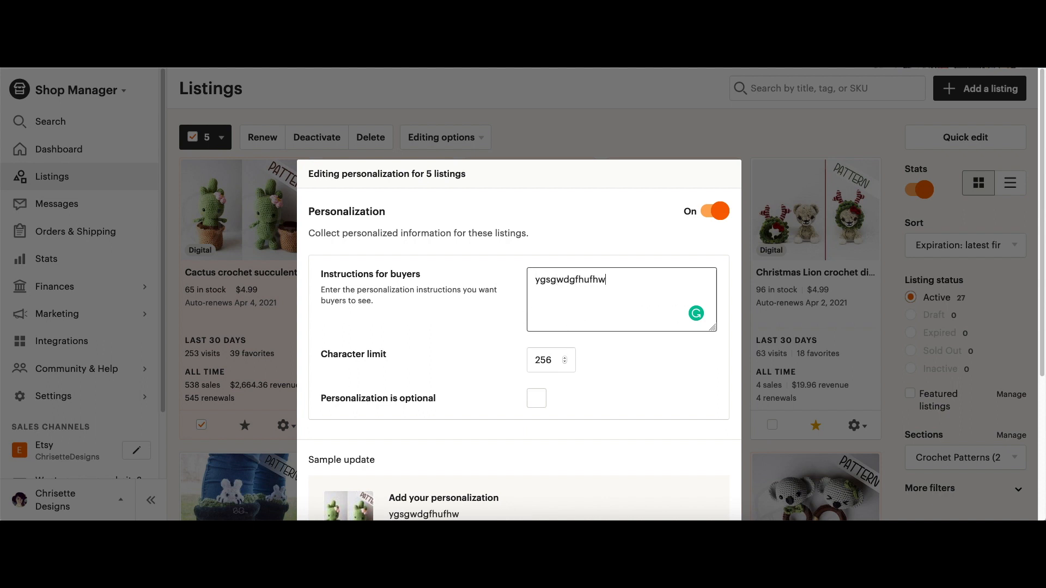
{"action": "type", "text": "ouwdhouDHWk"}
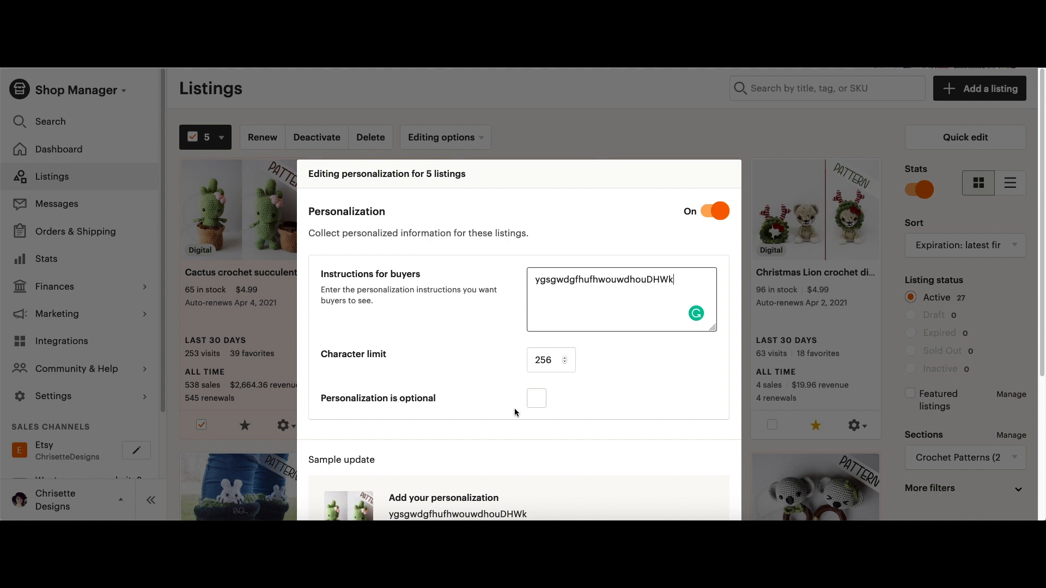
{"action": "left_click_drag", "start_coordinate": [1043, 179], "coordinate": [1042, 303]}
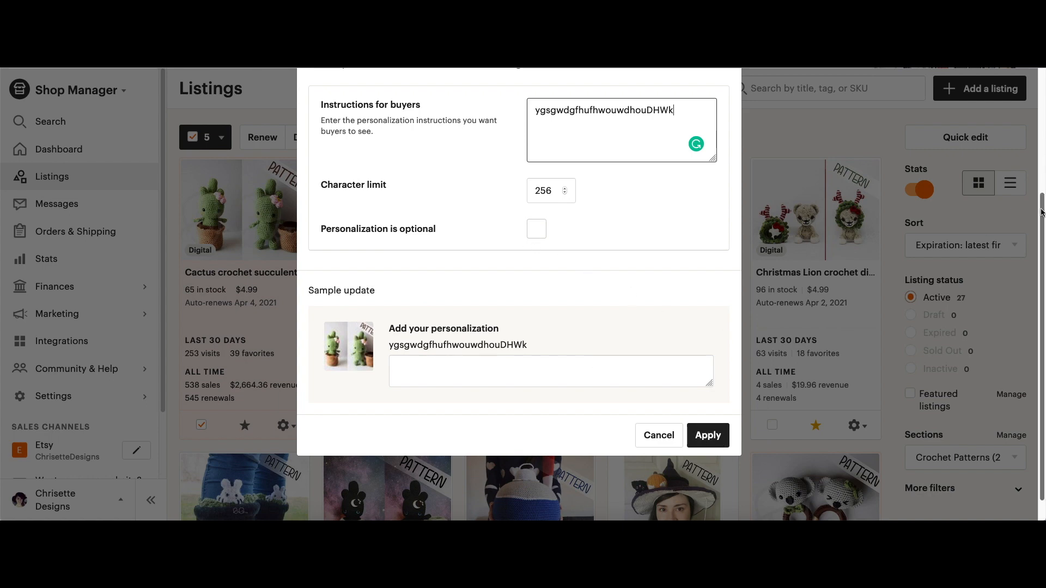
{"action": "scroll", "coordinate": [1042, 213], "scroll_direction": "up", "scroll_amount": 3}
{"action": "left_click", "coordinate": [313, 99]}
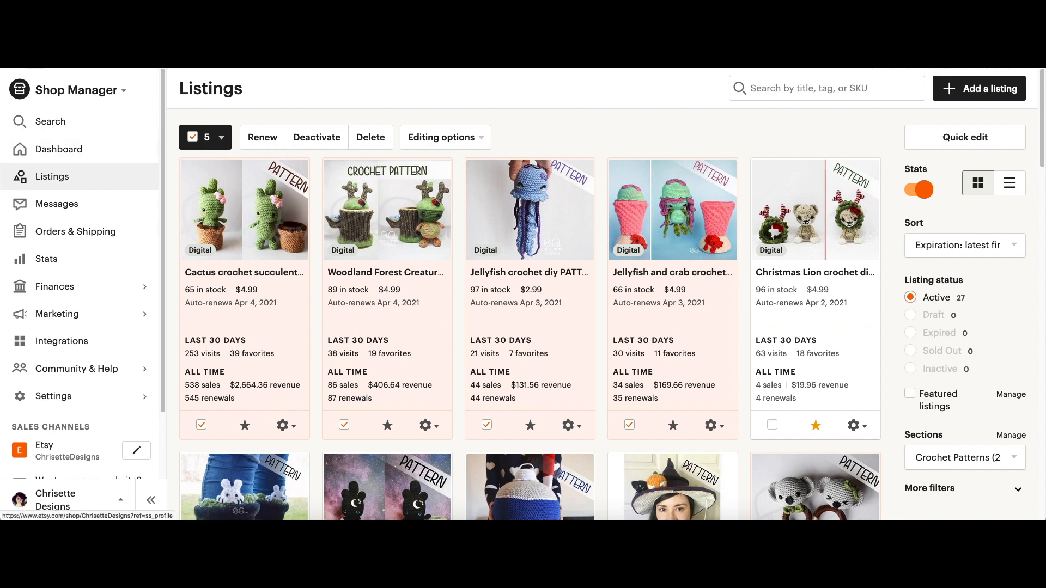
Open the shop's public page from Shop Manager and view its banner and shop details
{"action": "left_click", "coordinate": [61, 452]}
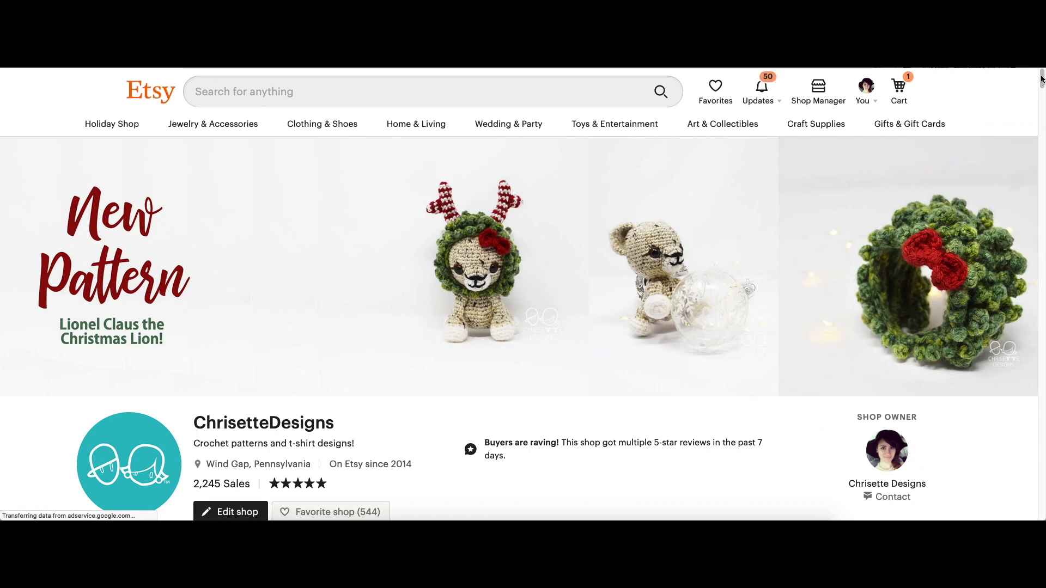
{"action": "mouse_move", "coordinate": [1041, 78]}
{"action": "left_mouse_down"}
{"action": "mouse_move", "coordinate": [1040, 116]}
{"action": "mouse_move", "coordinate": [1041, 72]}
{"action": "left_mouse_up"}
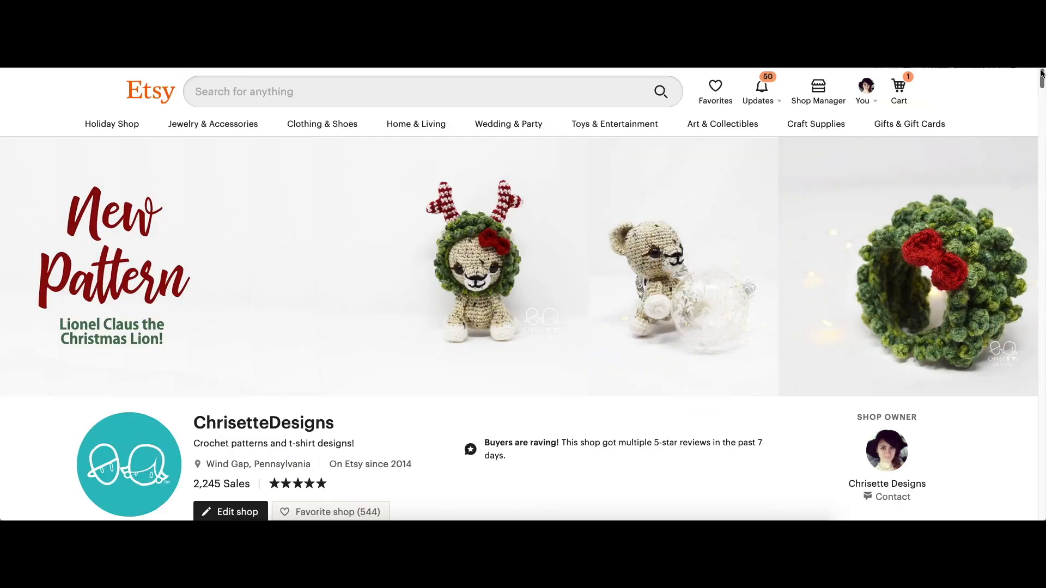
{"action": "left_click_drag", "start_coordinate": [1042, 76], "coordinate": [1040, 79]}
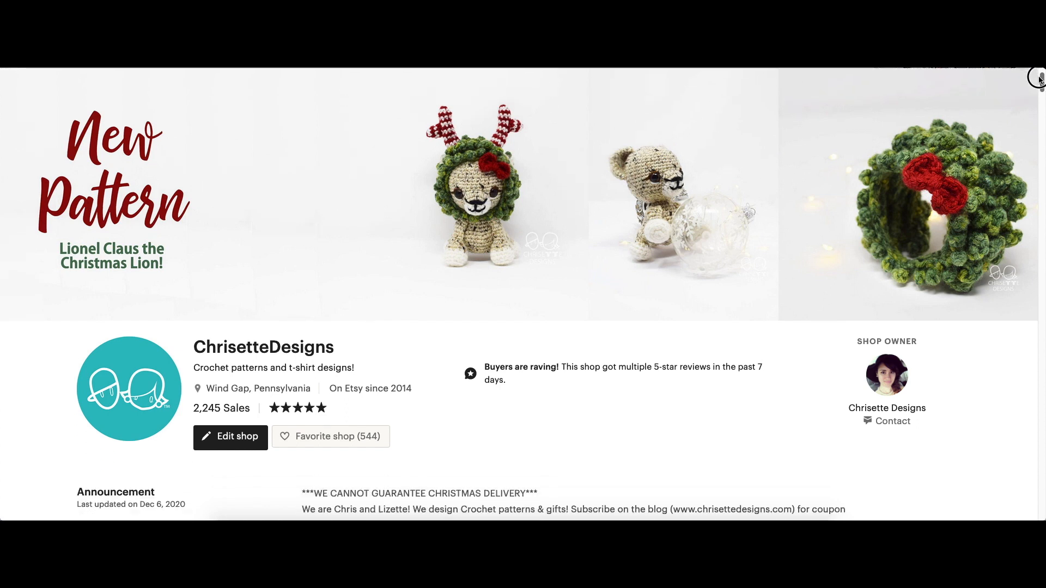
{"action": "left_click_drag", "start_coordinate": [1040, 79], "coordinate": [1041, 73]}
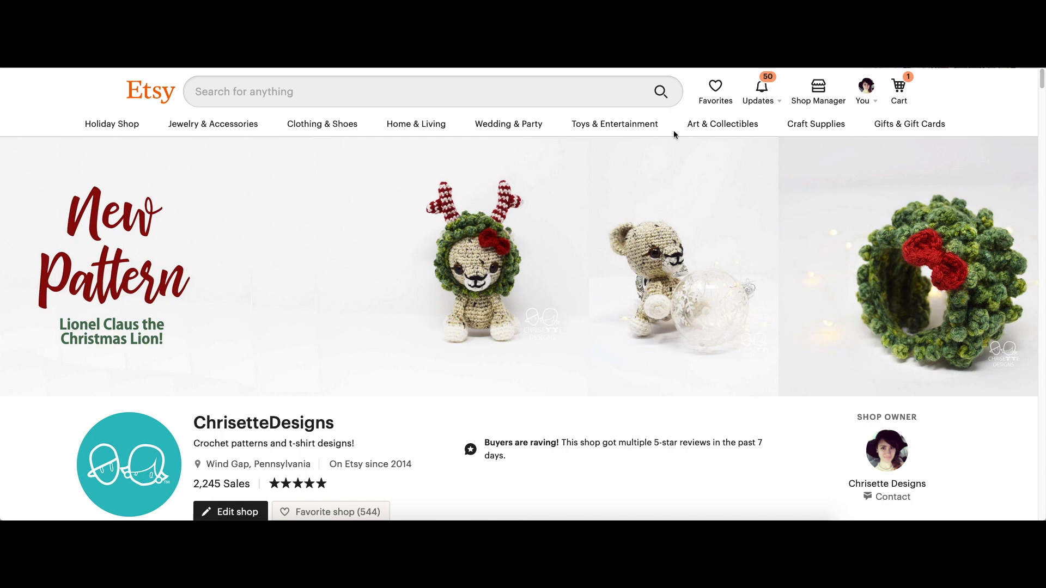
{"action": "left_click_drag", "start_coordinate": [1041, 76], "coordinate": [1042, 71]}
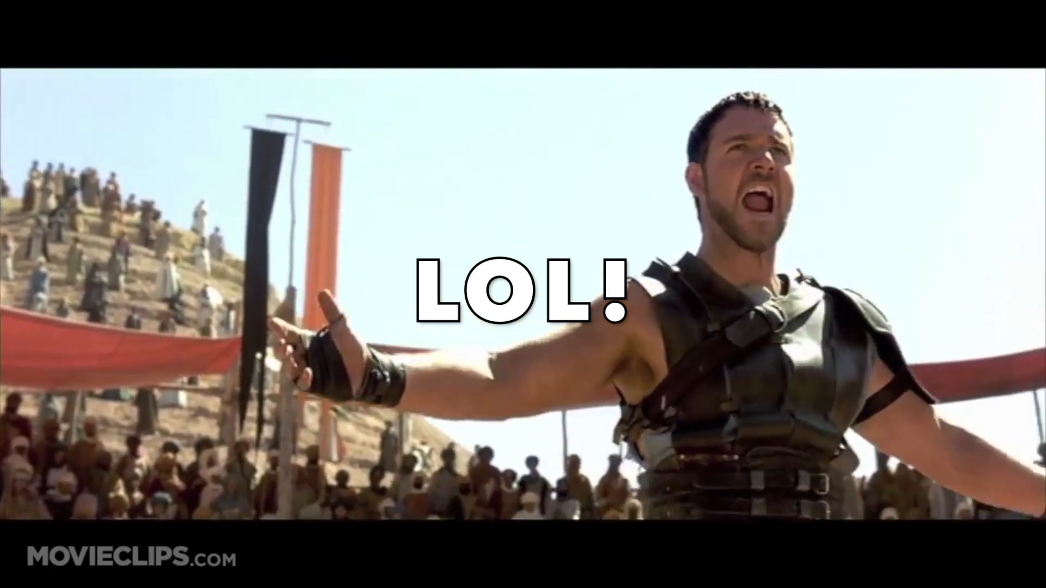